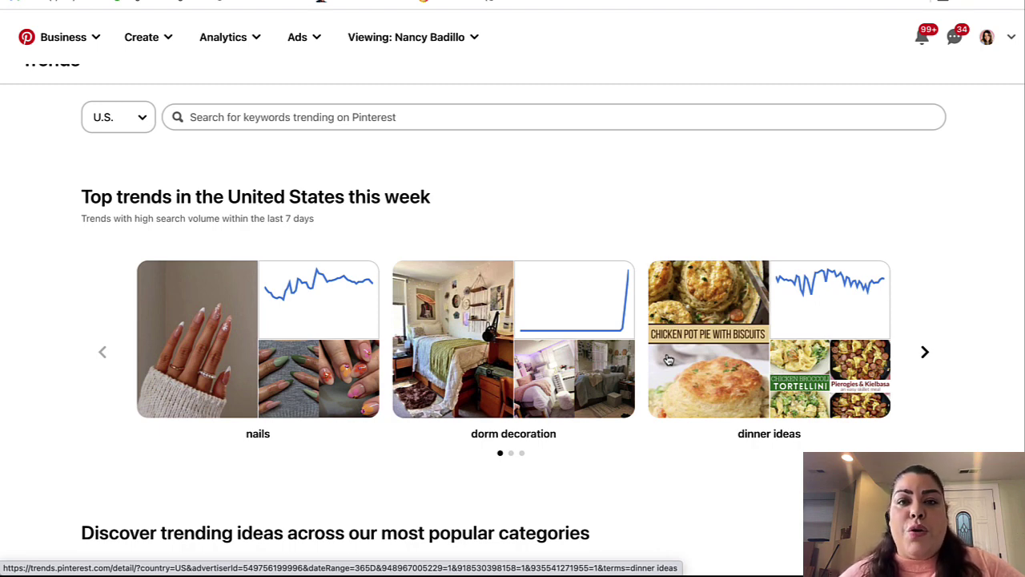
- Browse all sets of this week's top trends in the United States, then return to the first set
{"action": "scroll", "coordinate": [668, 360], "scroll_direction": "down", "scroll_amount": 1}
{"action": "scroll", "coordinate": [668, 359], "scroll_direction": "up", "scroll_amount": 3}
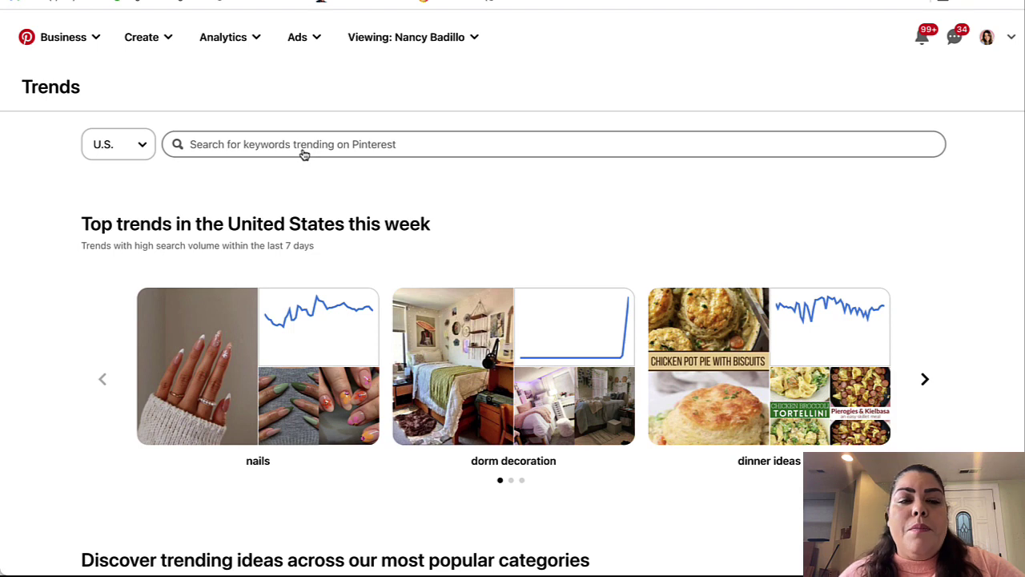
{"action": "scroll", "coordinate": [312, 213], "scroll_direction": "down", "scroll_amount": 1}
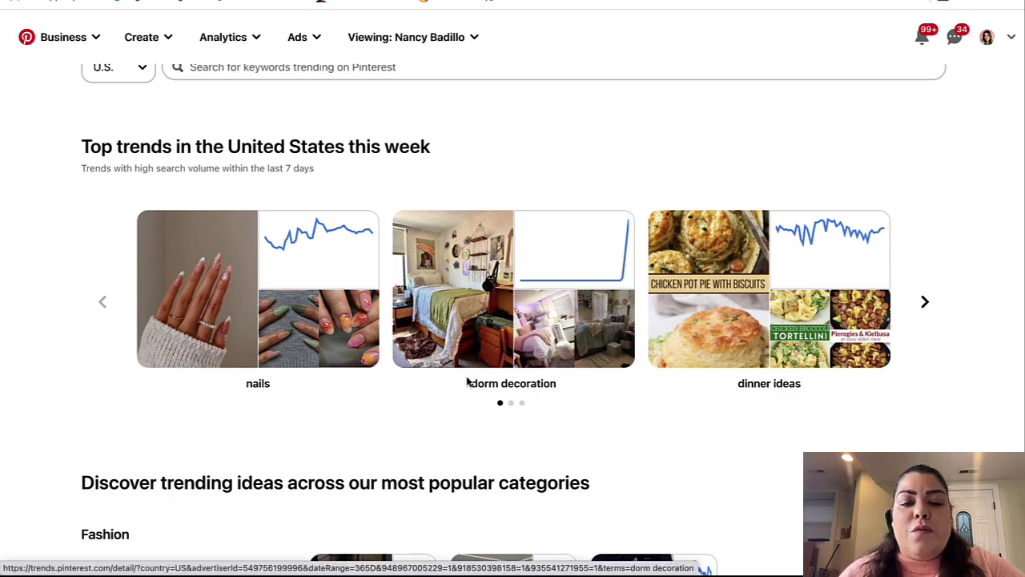
{"action": "left_click", "coordinate": [924, 302]}
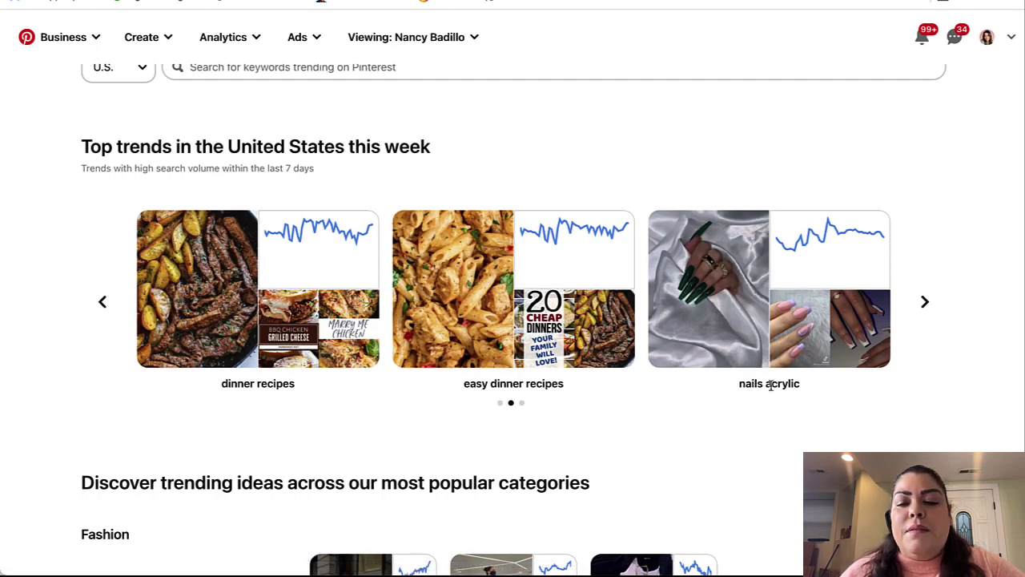
{"action": "left_click", "coordinate": [924, 302]}
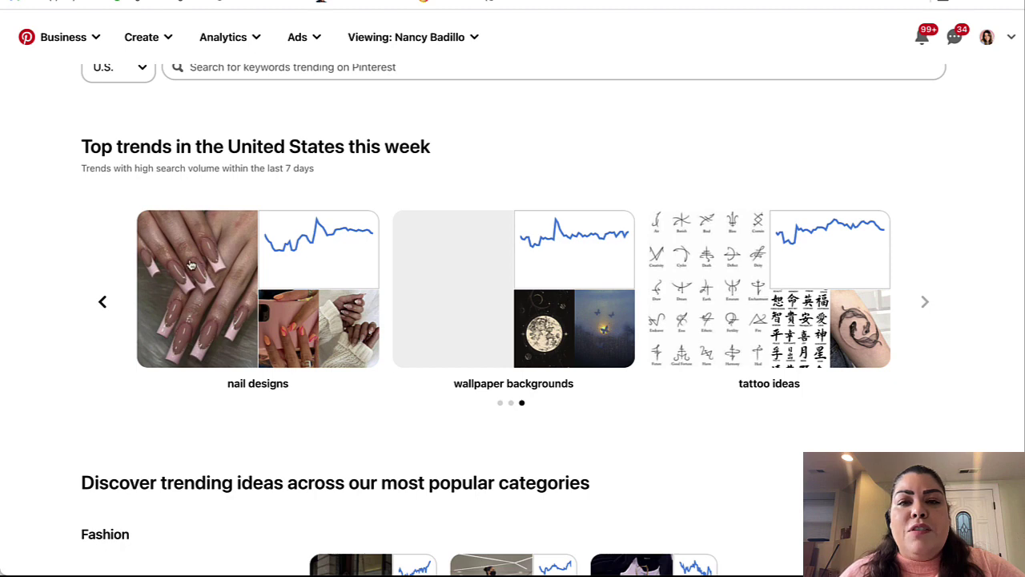
{"action": "left_click", "coordinate": [100, 305]}
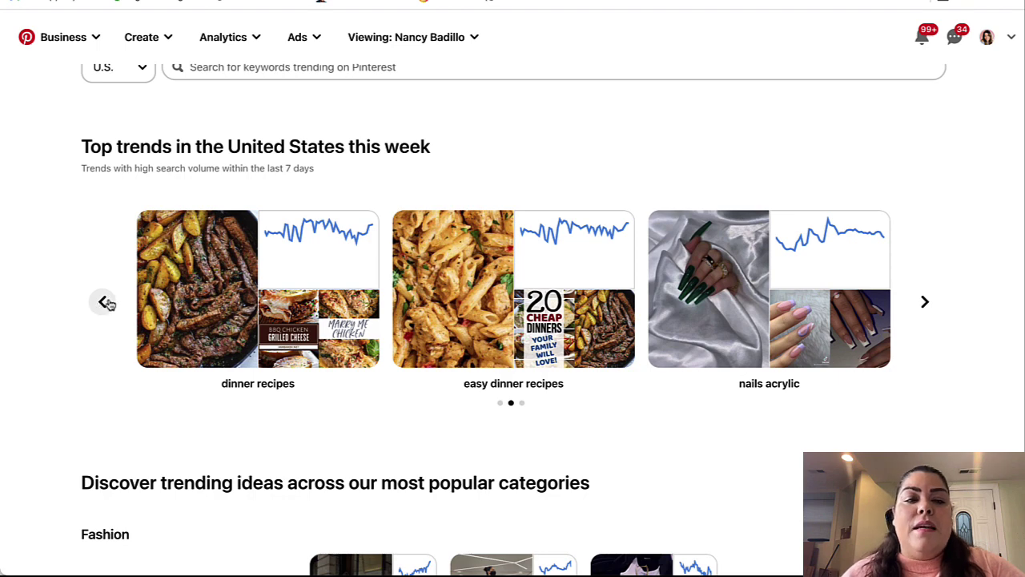
{"action": "left_click", "coordinate": [101, 303]}
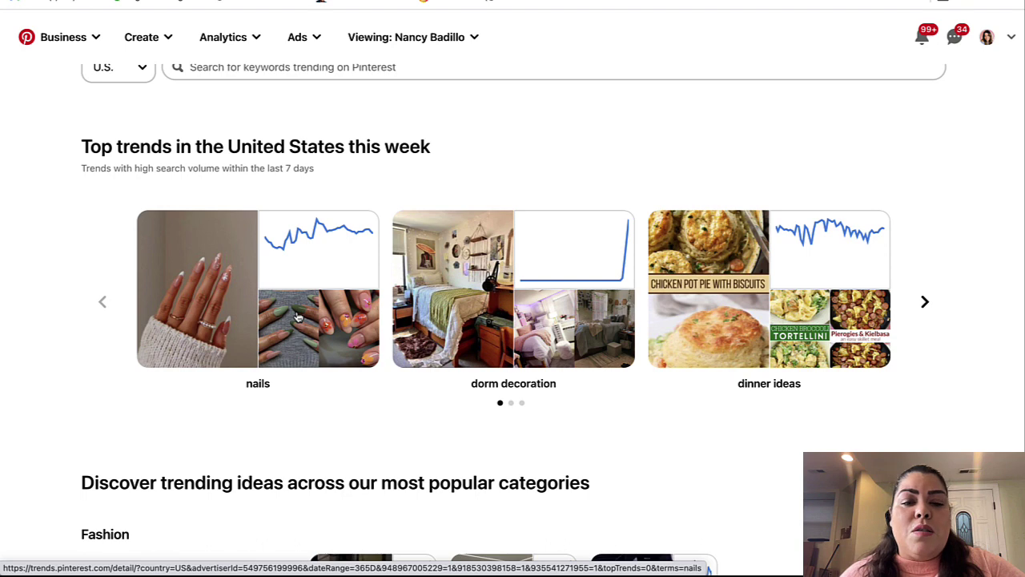
{"action": "scroll", "coordinate": [369, 373], "scroll_direction": "down", "scroll_amount": 3}
{"action": "scroll", "coordinate": [369, 373], "scroll_direction": "up", "scroll_amount": 2}
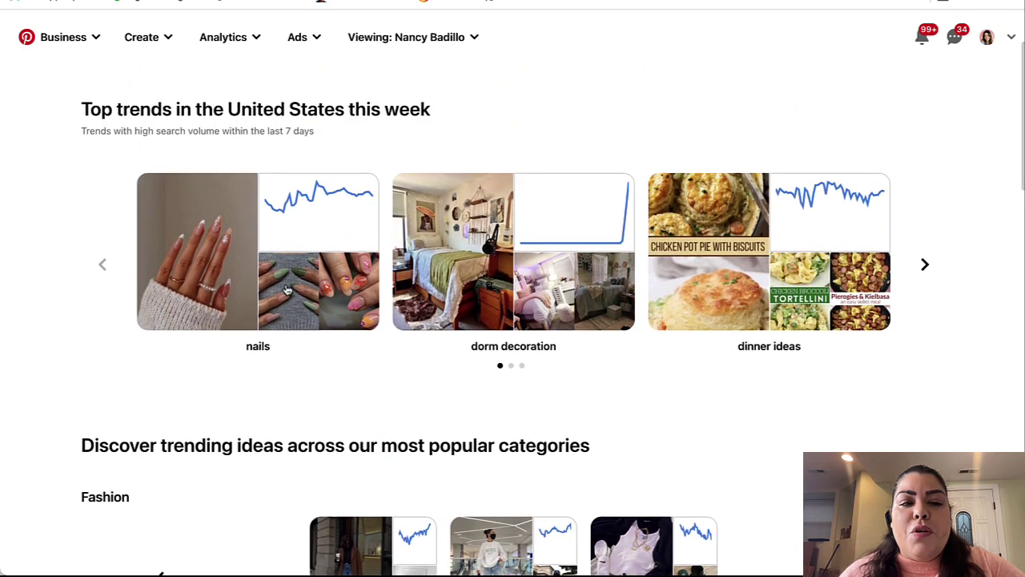
{"action": "scroll", "coordinate": [652, 325], "scroll_direction": "down", "scroll_amount": 1}
{"action": "scroll", "coordinate": [336, 320], "scroll_direction": "up", "scroll_amount": 2}
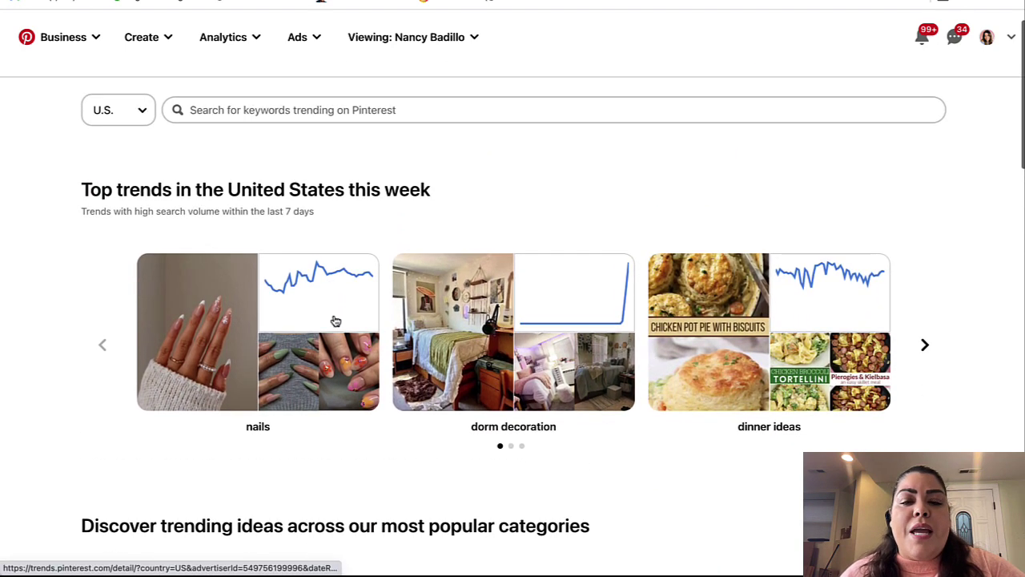
- Browse the trending ideas in the Fashion, Food and drinks, Beauty, Home decor and Travel categories
{"action": "scroll", "coordinate": [898, 377], "scroll_direction": "down", "scroll_amount": 5}
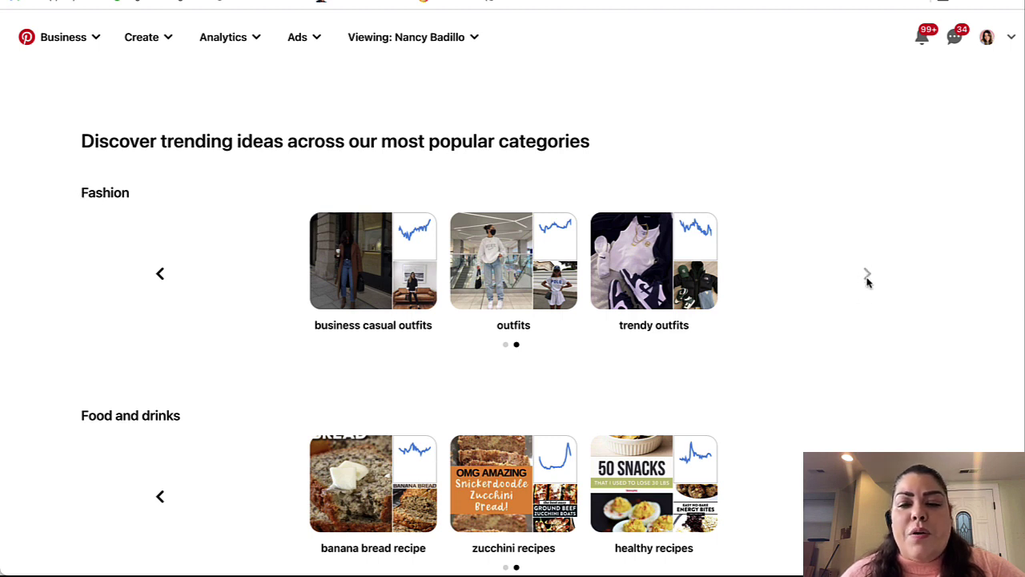
{"action": "left_click", "coordinate": [161, 274]}
{"action": "scroll", "coordinate": [195, 332], "scroll_direction": "down", "scroll_amount": 3}
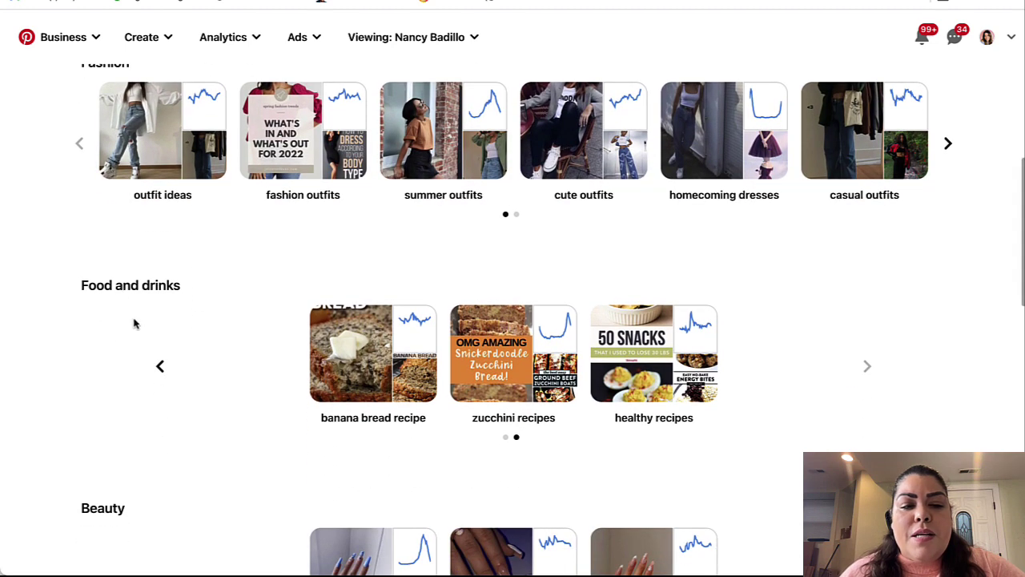
{"action": "left_click", "coordinate": [161, 365]}
{"action": "scroll", "coordinate": [910, 389], "scroll_direction": "down", "scroll_amount": 3}
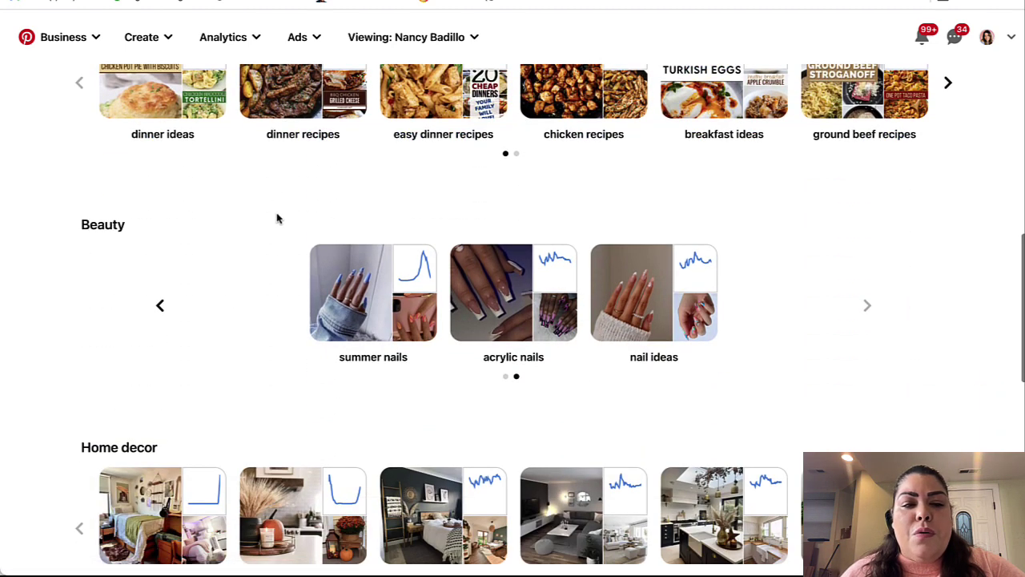
{"action": "left_click", "coordinate": [160, 305]}
{"action": "scroll", "coordinate": [808, 335], "scroll_direction": "down", "scroll_amount": 2}
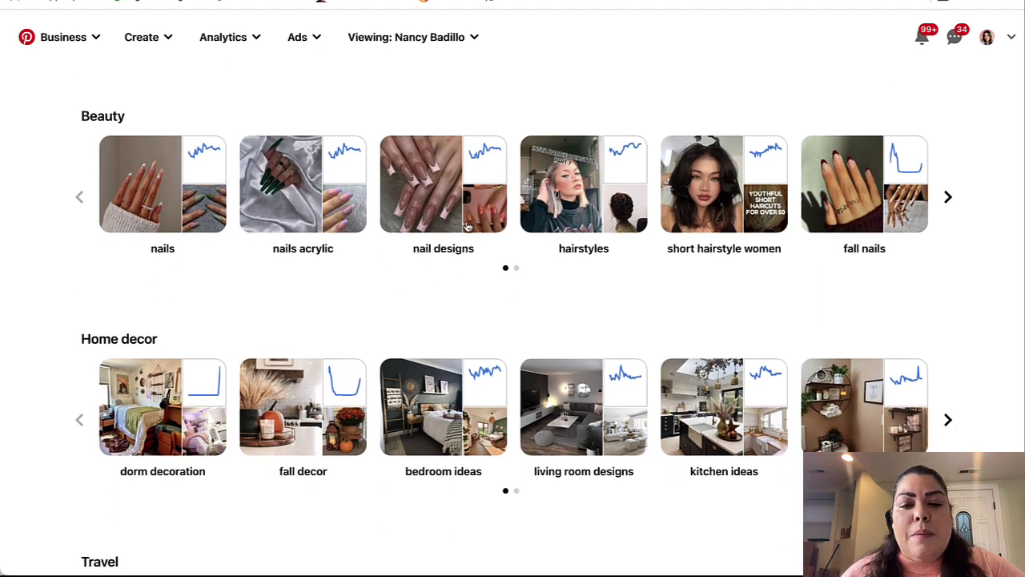
{"action": "scroll", "coordinate": [833, 287], "scroll_direction": "down", "scroll_amount": 1}
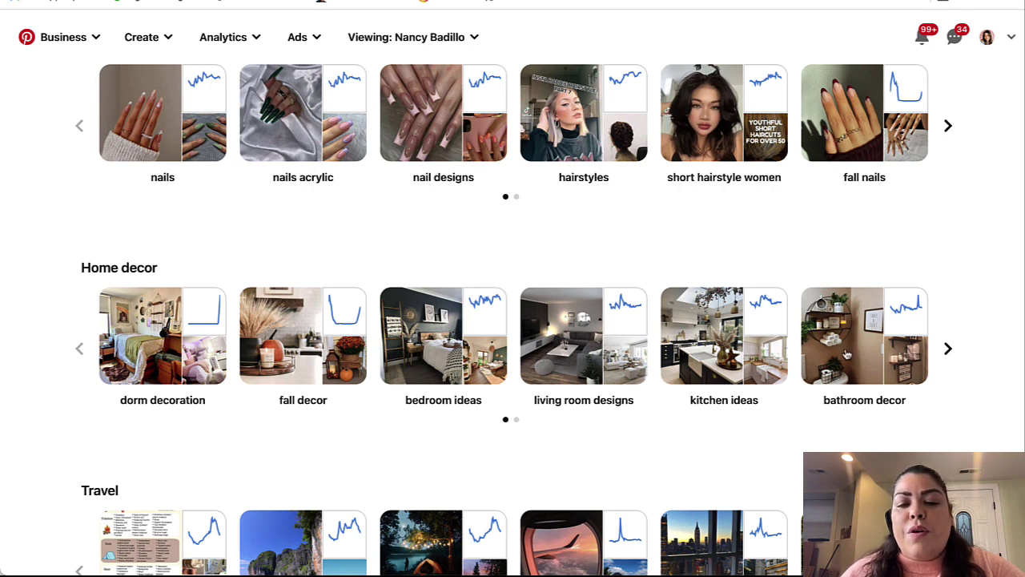
{"action": "scroll", "coordinate": [144, 360], "scroll_direction": "down", "scroll_amount": 3}
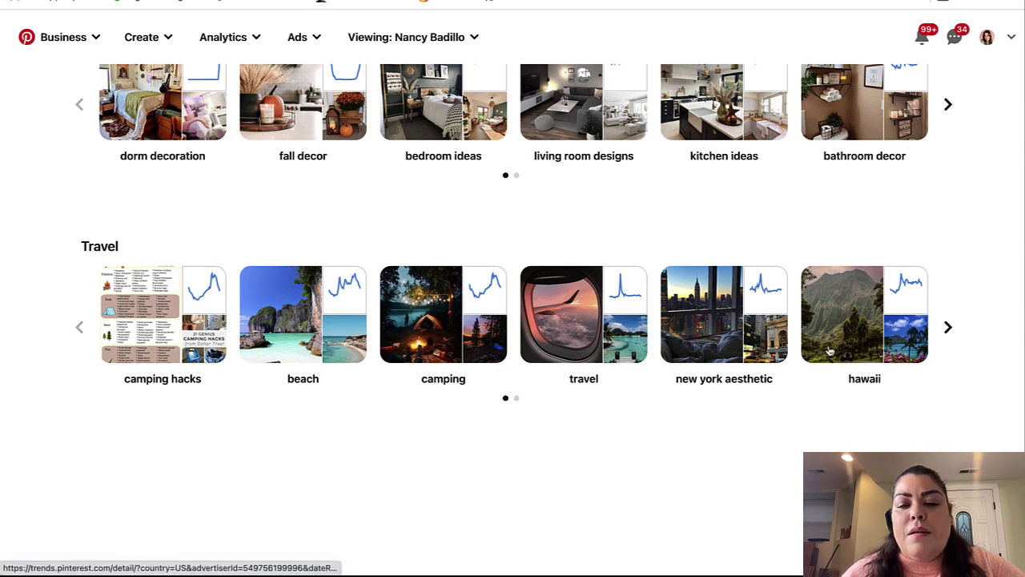
{"action": "left_click", "coordinate": [947, 327]}
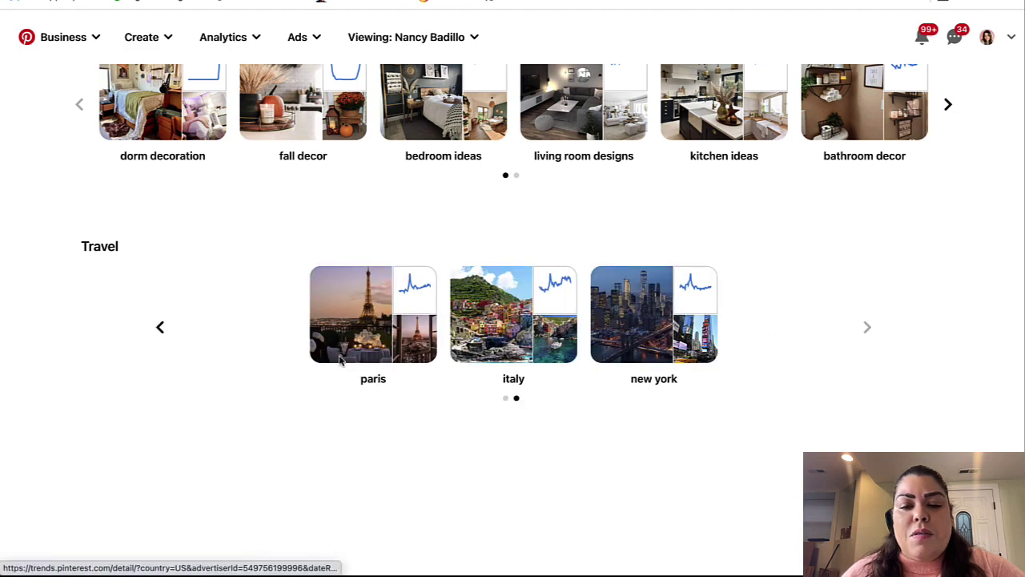
{"action": "left_click", "coordinate": [160, 326]}
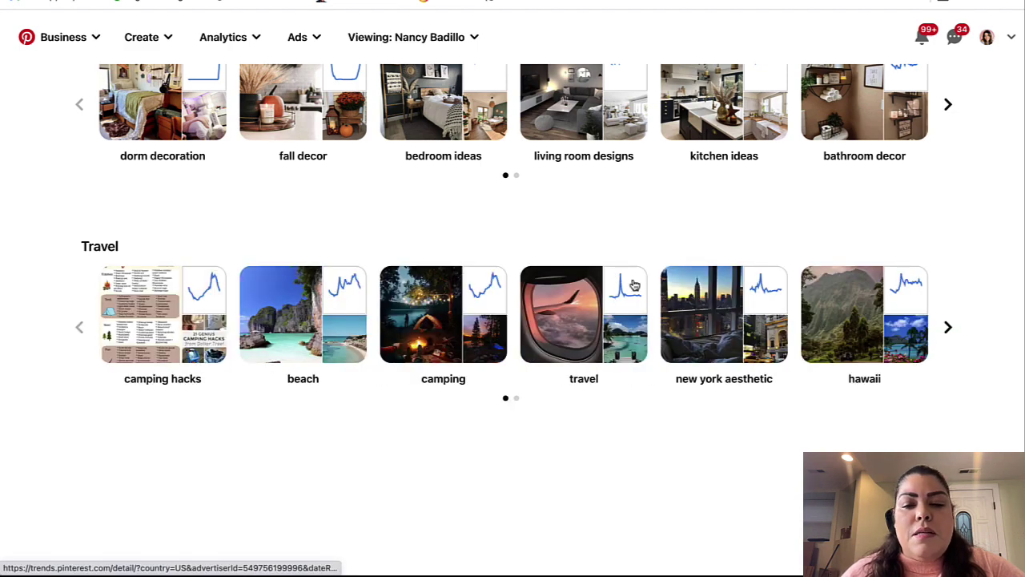
- Open the fall decor trend from the Home decor category and examine its interest-over-time graph
{"action": "scroll", "coordinate": [633, 285], "scroll_direction": "down", "scroll_amount": 3}
{"action": "scroll", "coordinate": [633, 285], "scroll_direction": "up", "scroll_amount": 6}
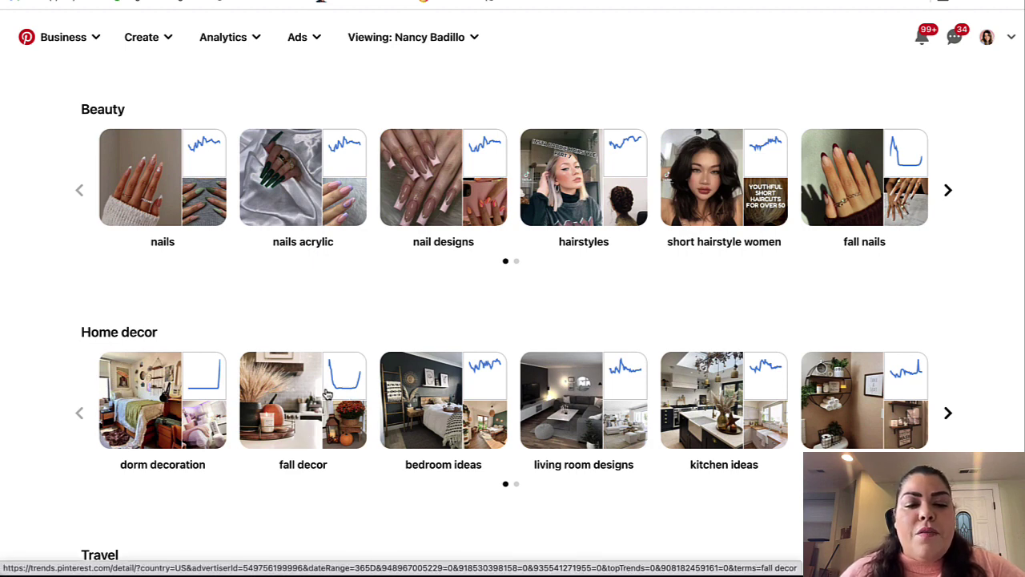
{"action": "left_click", "coordinate": [323, 391]}
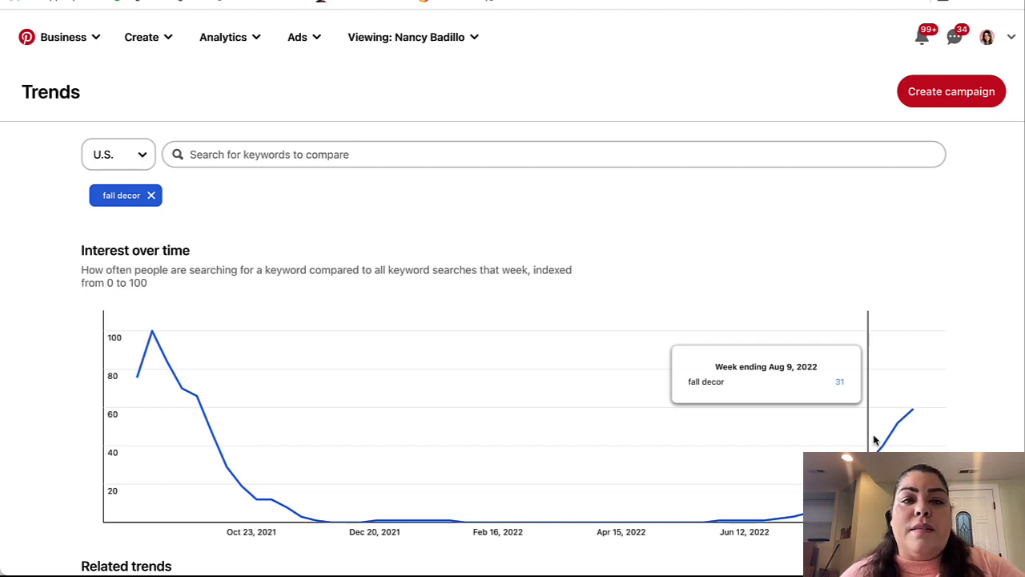
{"action": "scroll", "coordinate": [855, 437], "scroll_direction": "down", "scroll_amount": 1}
{"action": "scroll", "coordinate": [854, 433], "scroll_direction": "up", "scroll_amount": 1}
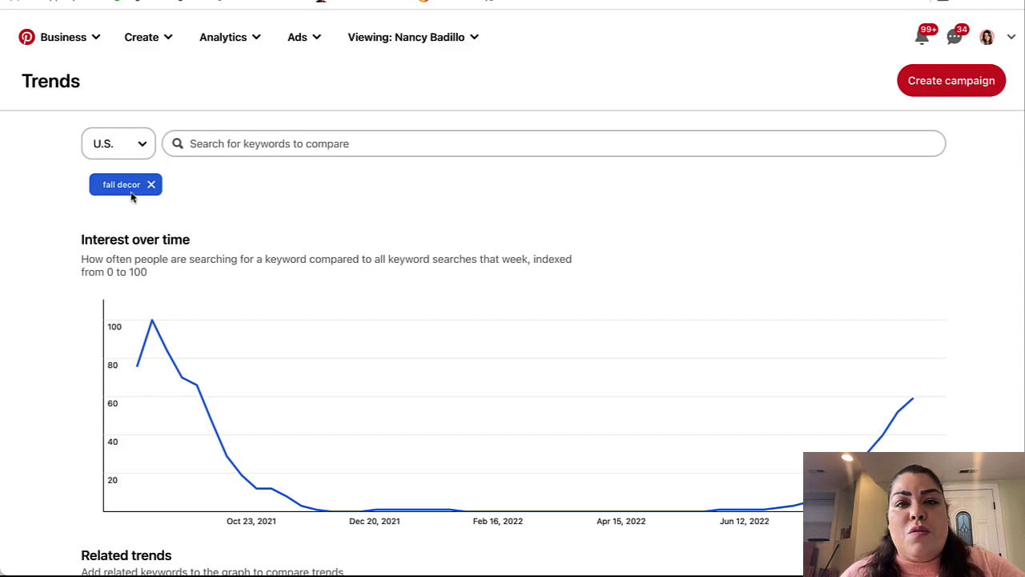
- Examine the related trends and the popular Pins for the fall decor keyword
{"action": "scroll", "coordinate": [213, 343], "scroll_direction": "down", "scroll_amount": 6}
{"action": "scroll", "coordinate": [215, 340], "scroll_direction": "up", "scroll_amount": 1}
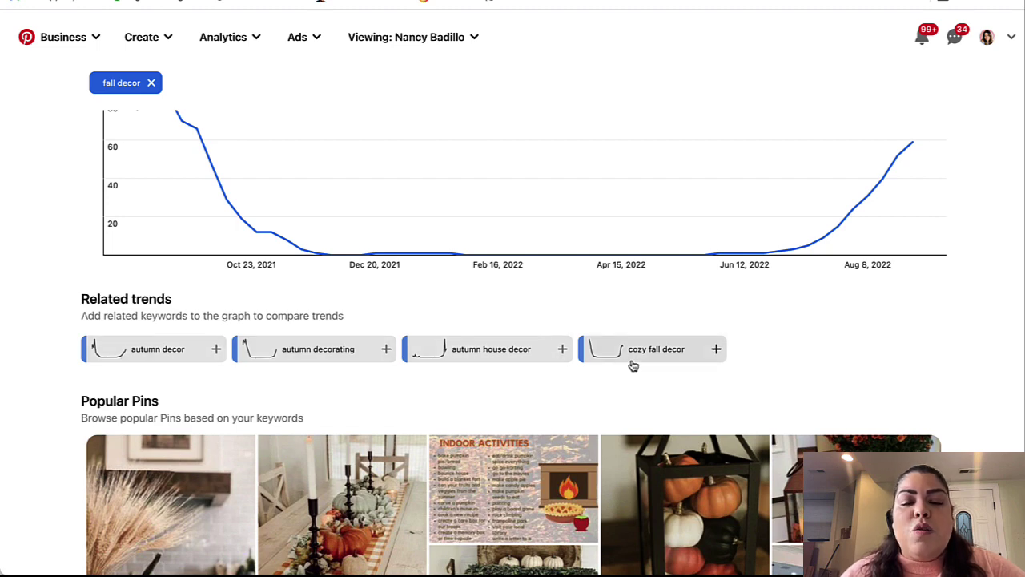
{"action": "scroll", "coordinate": [633, 365], "scroll_direction": "down", "scroll_amount": 3}
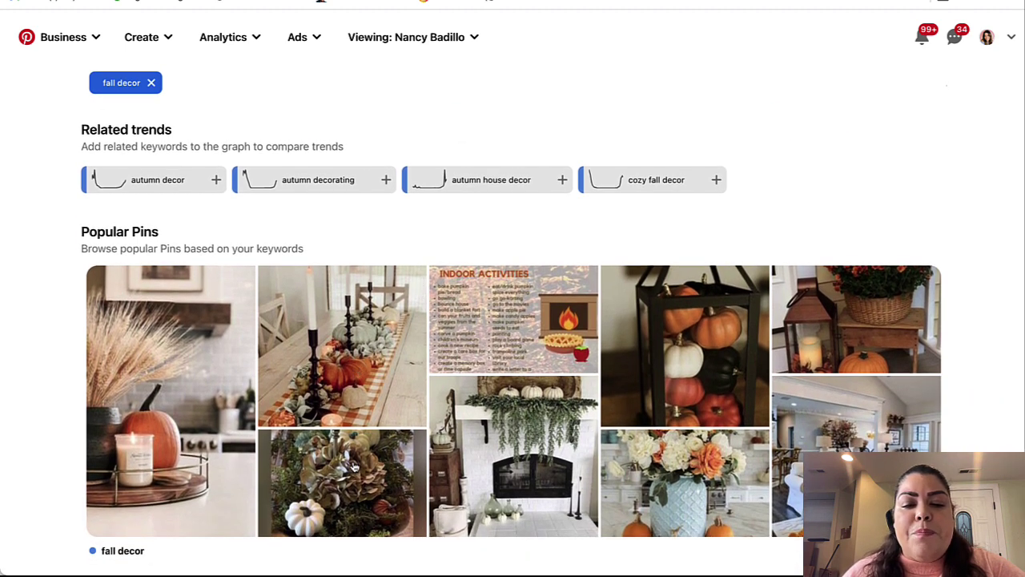
{"action": "scroll", "coordinate": [503, 451], "scroll_direction": "down", "scroll_amount": 1}
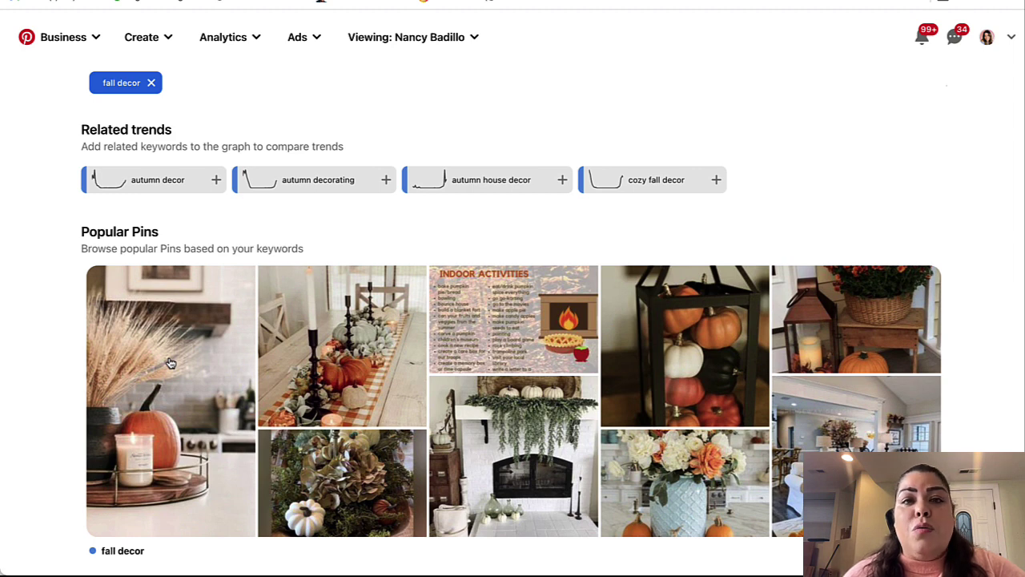
{"action": "scroll", "coordinate": [170, 363], "scroll_direction": "up", "scroll_amount": 2}
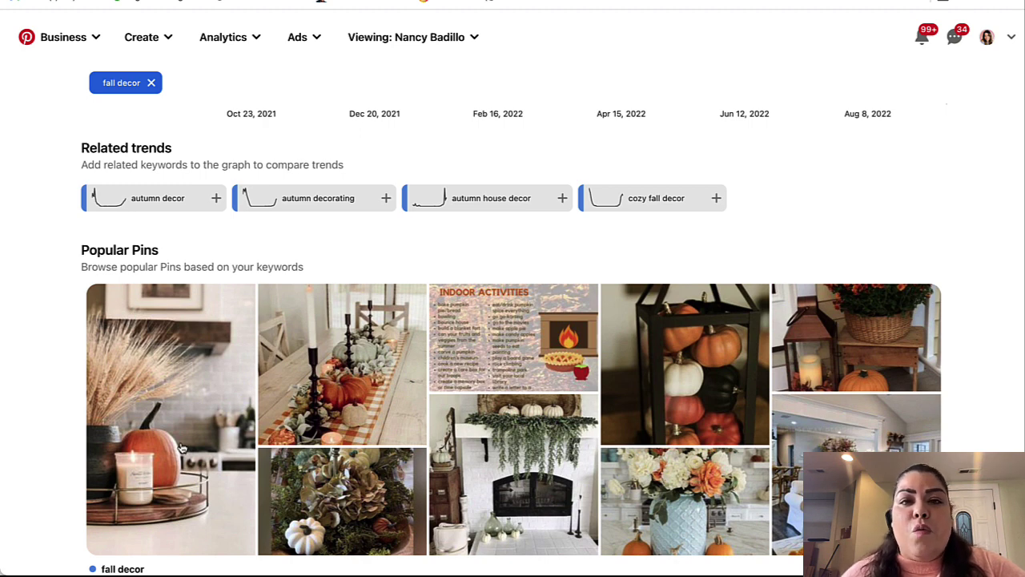
{"action": "scroll", "coordinate": [181, 449], "scroll_direction": "up", "scroll_amount": 2}
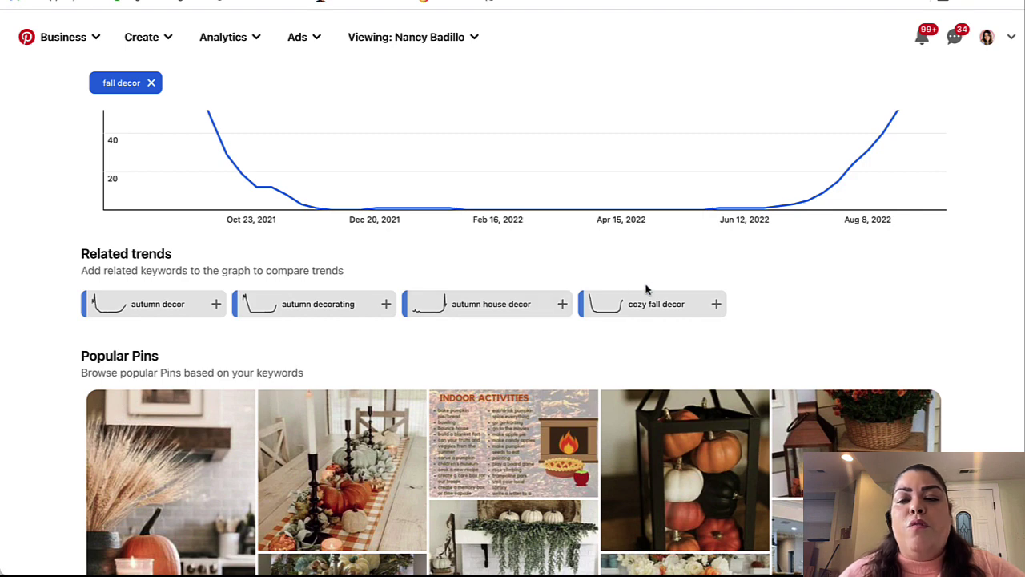
{"action": "scroll", "coordinate": [709, 359], "scroll_direction": "down", "scroll_amount": 1}
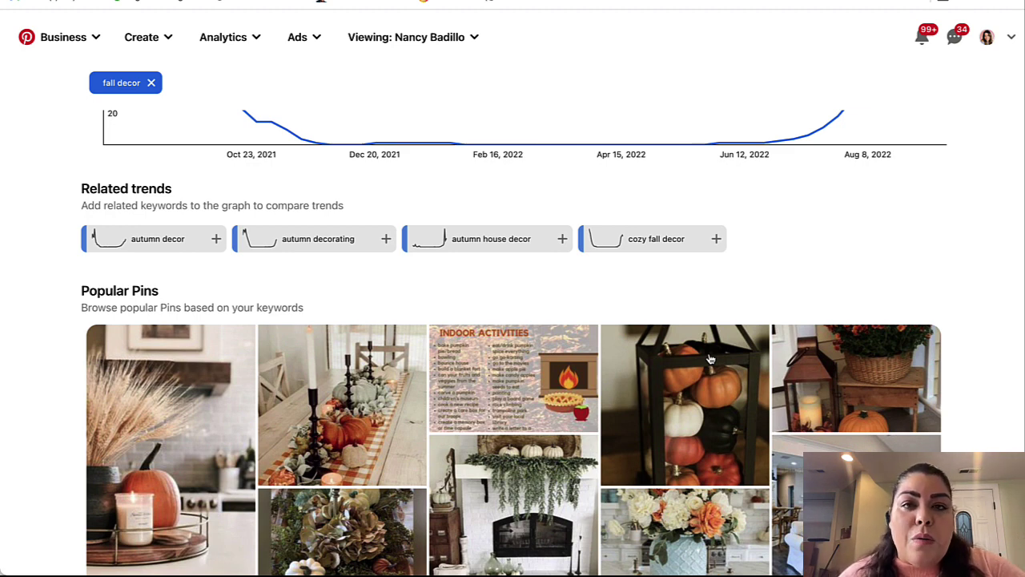
{"action": "scroll", "coordinate": [709, 359], "scroll_direction": "down", "scroll_amount": 1}
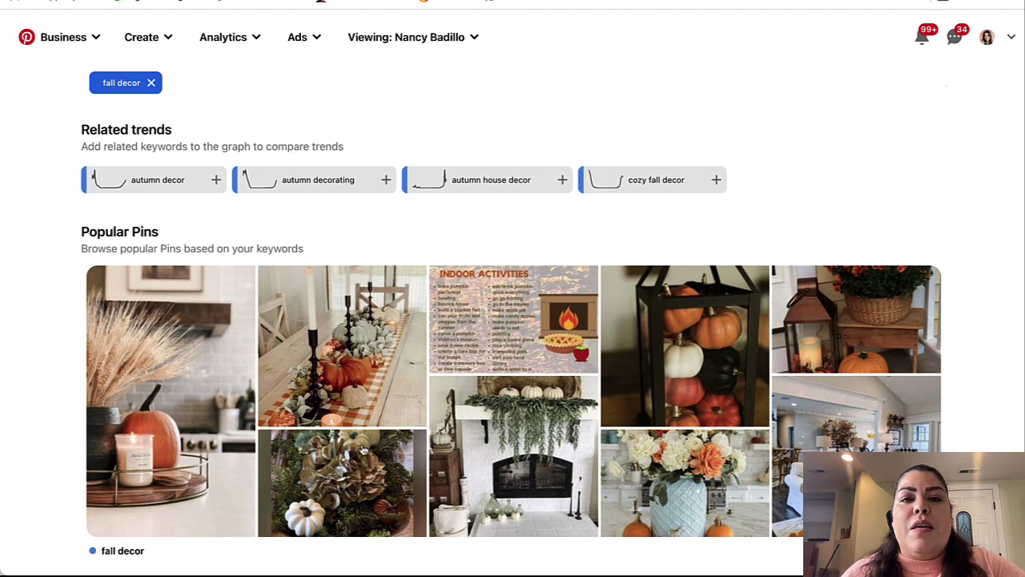
{"action": "scroll", "coordinate": [117, 162], "scroll_direction": "up", "scroll_amount": 1}
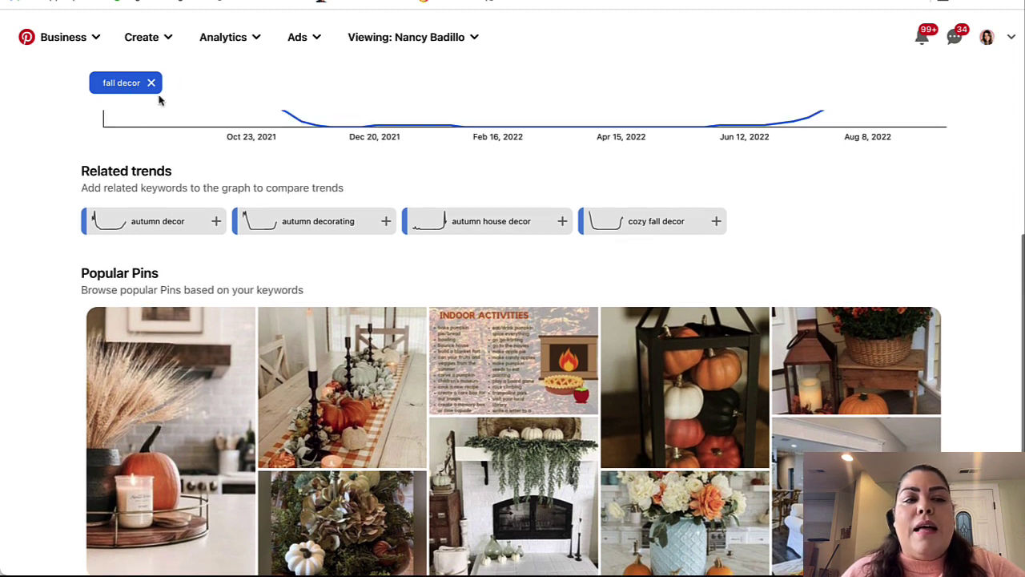
{"action": "scroll", "coordinate": [745, 444], "scroll_direction": "down", "scroll_amount": 1}
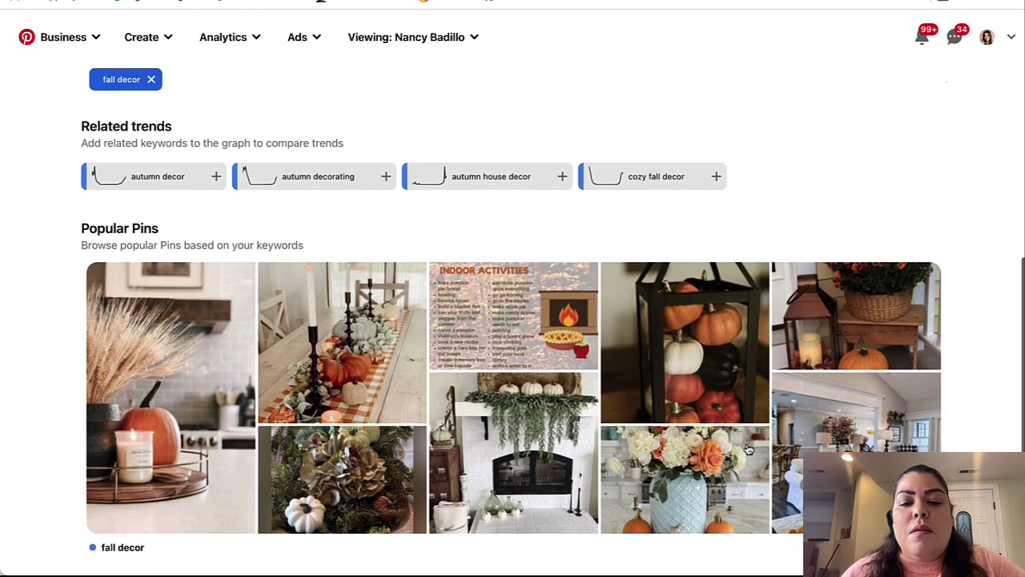
{"action": "scroll", "coordinate": [186, 400], "scroll_direction": "up", "scroll_amount": 1}
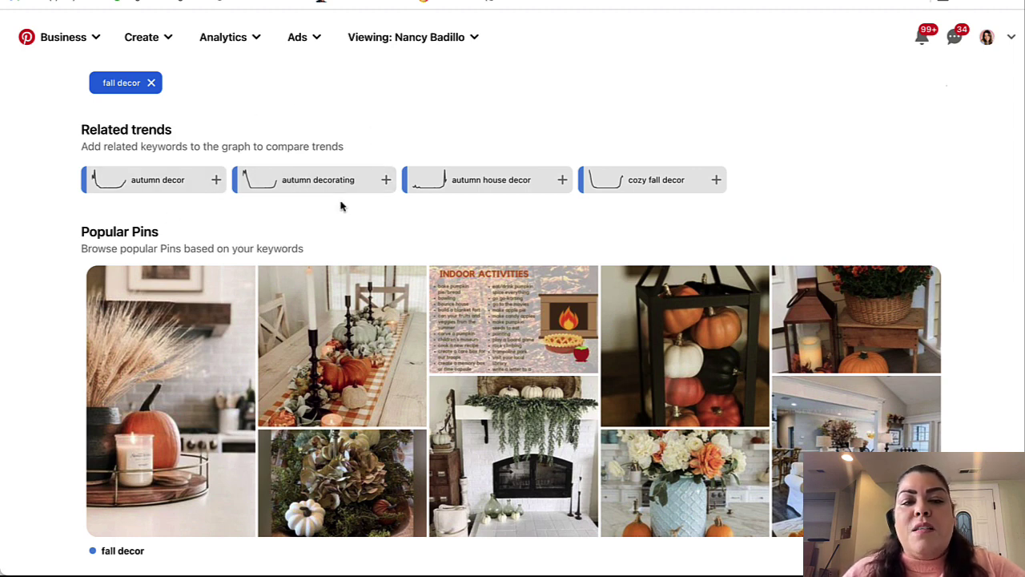
{"action": "scroll", "coordinate": [133, 171], "scroll_direction": "up", "scroll_amount": 1}
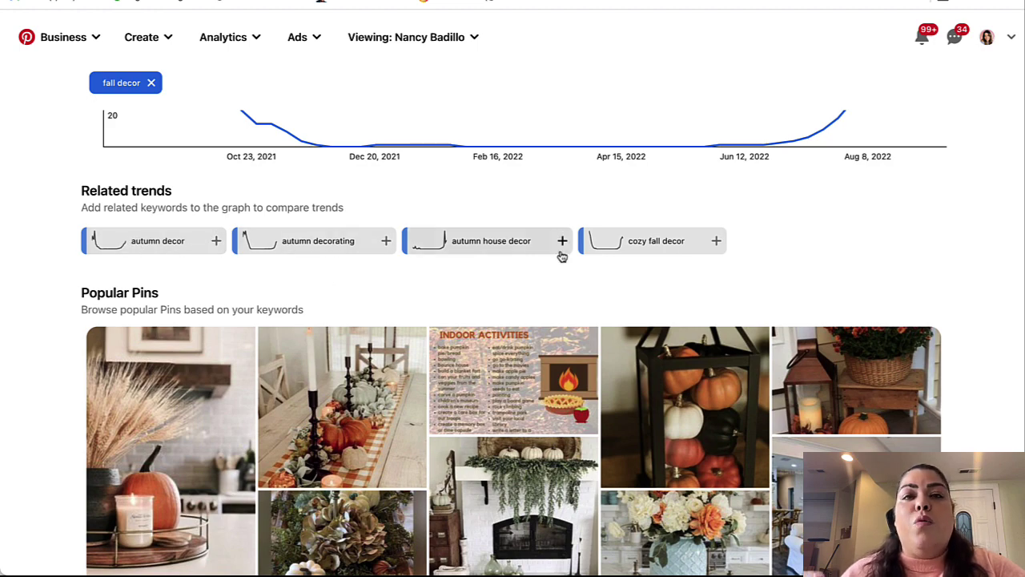
{"action": "scroll", "coordinate": [561, 256], "scroll_direction": "up", "scroll_amount": 5}
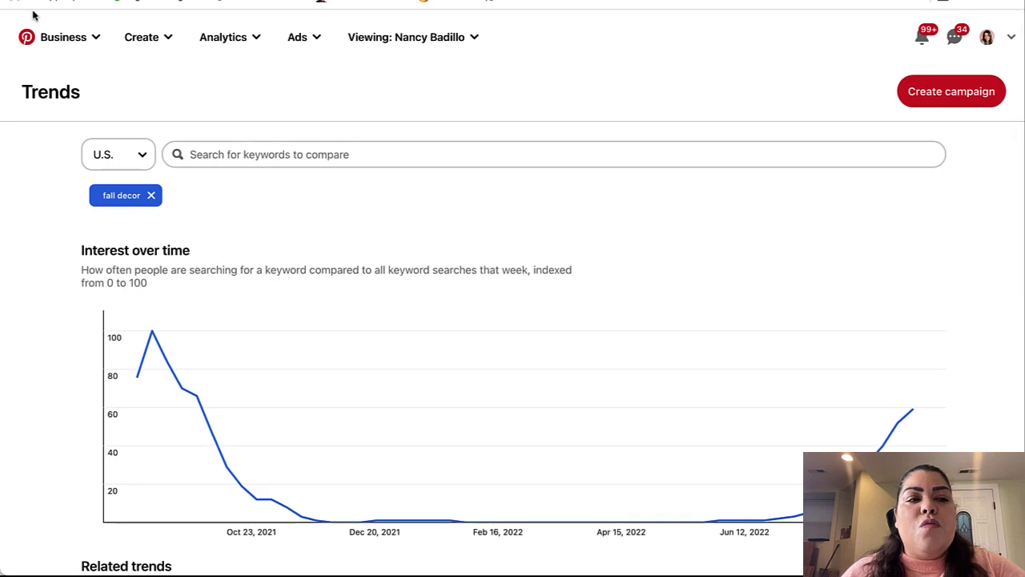
- Return to the Trends overview and review its popular categories and this week's top trends
{"action": "left_click", "coordinate": [23, 1]}
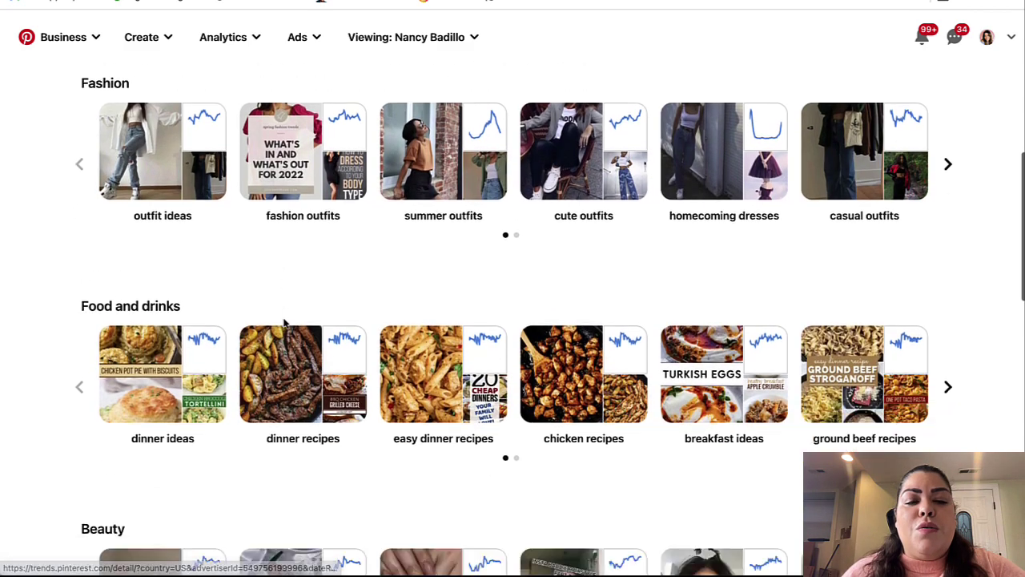
{"action": "scroll", "coordinate": [284, 322], "scroll_direction": "down", "scroll_amount": 7}
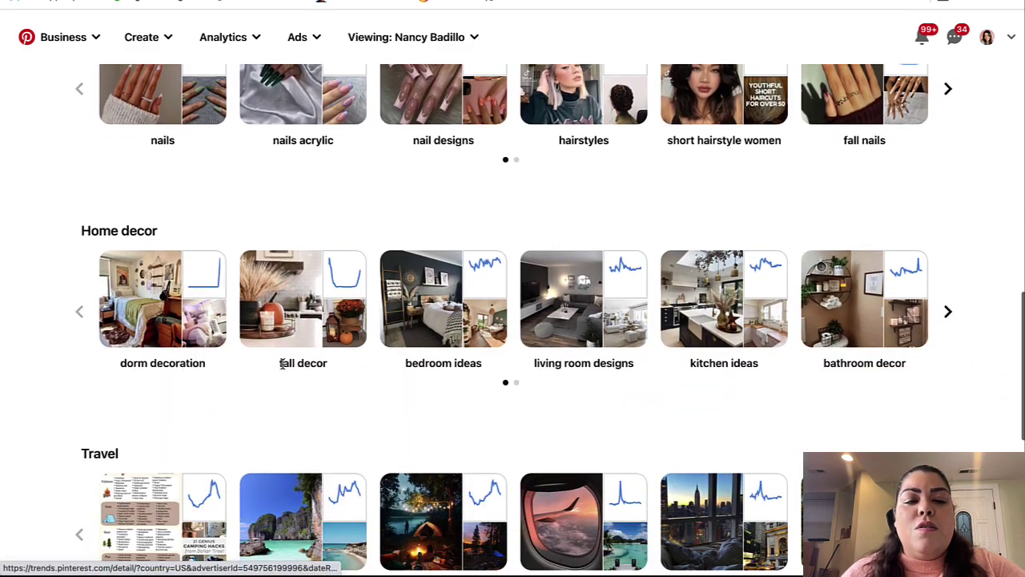
{"action": "scroll", "coordinate": [300, 423], "scroll_direction": "down", "scroll_amount": 1}
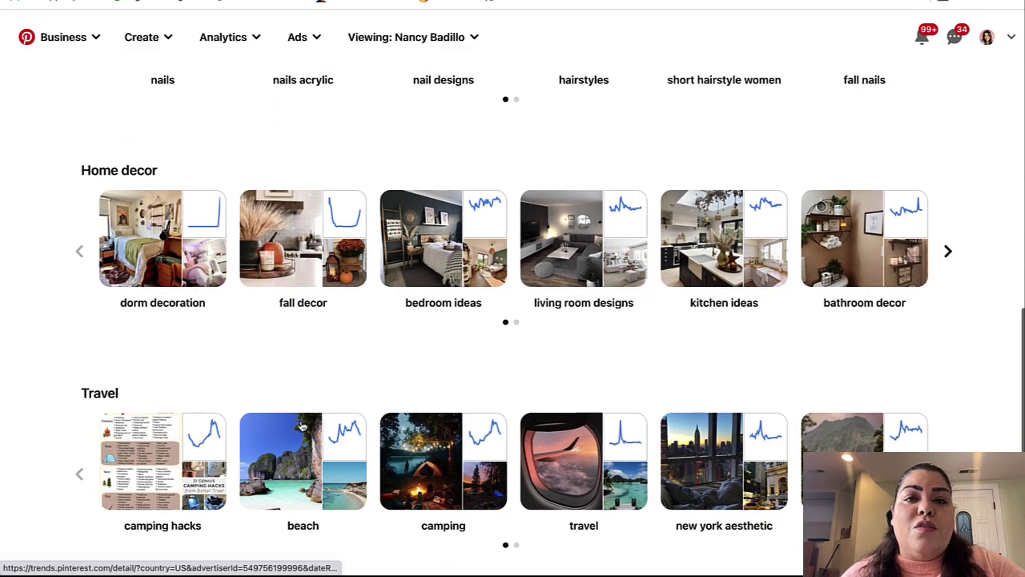
{"action": "scroll", "coordinate": [415, 355], "scroll_direction": "down", "scroll_amount": 2}
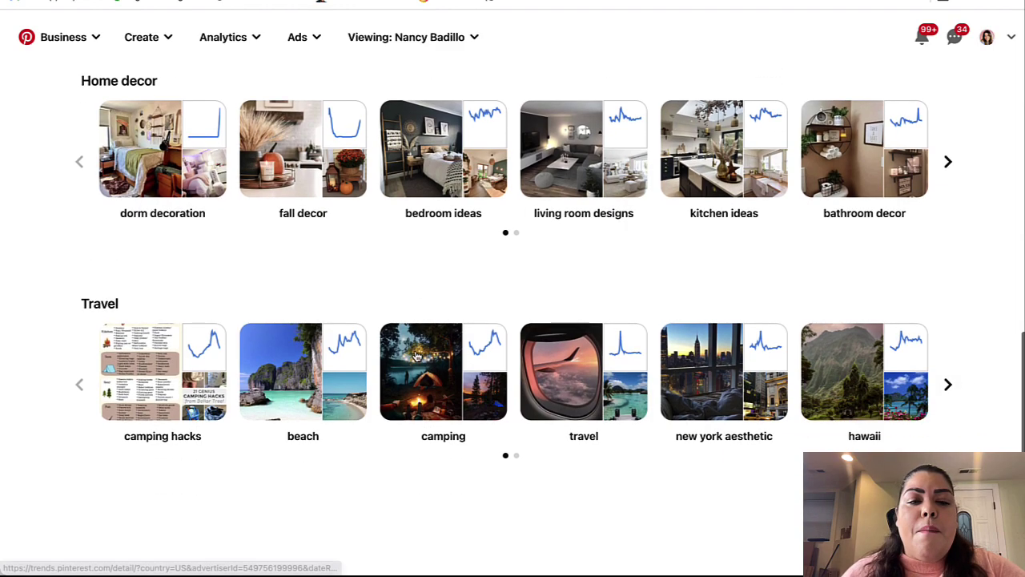
{"action": "scroll", "coordinate": [435, 348], "scroll_direction": "up", "scroll_amount": 15}
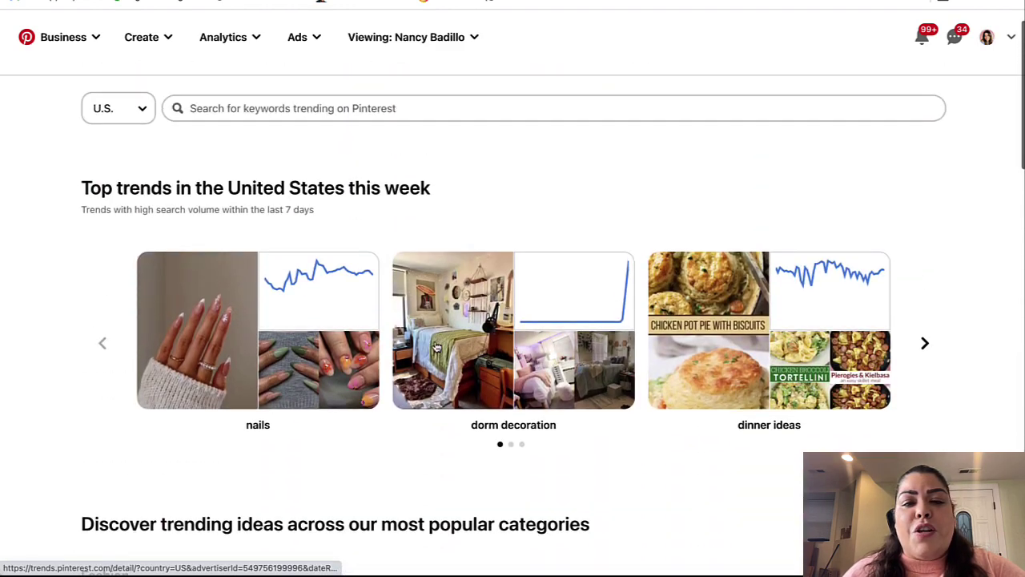
{"action": "scroll", "coordinate": [437, 346], "scroll_direction": "up", "scroll_amount": 1}
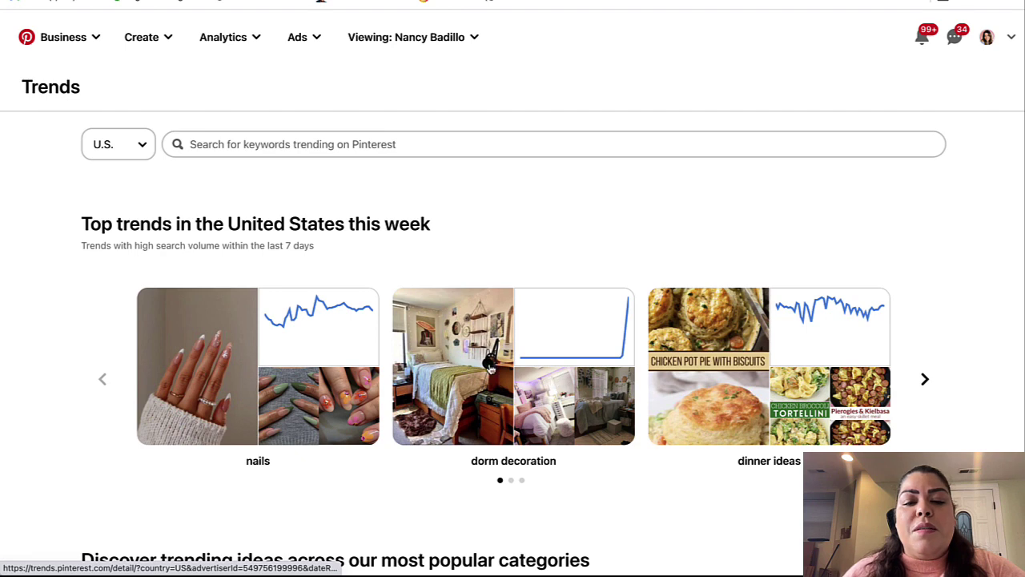